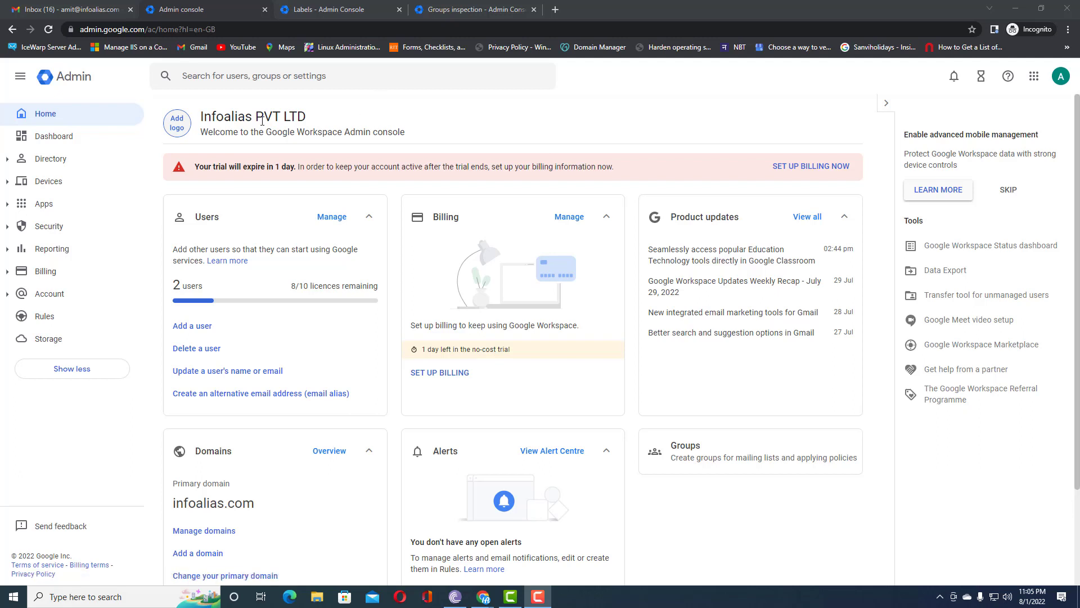
Expand Directory to view the groups IT support and IT Team, then switch to the Users list
left_click(8, 160)
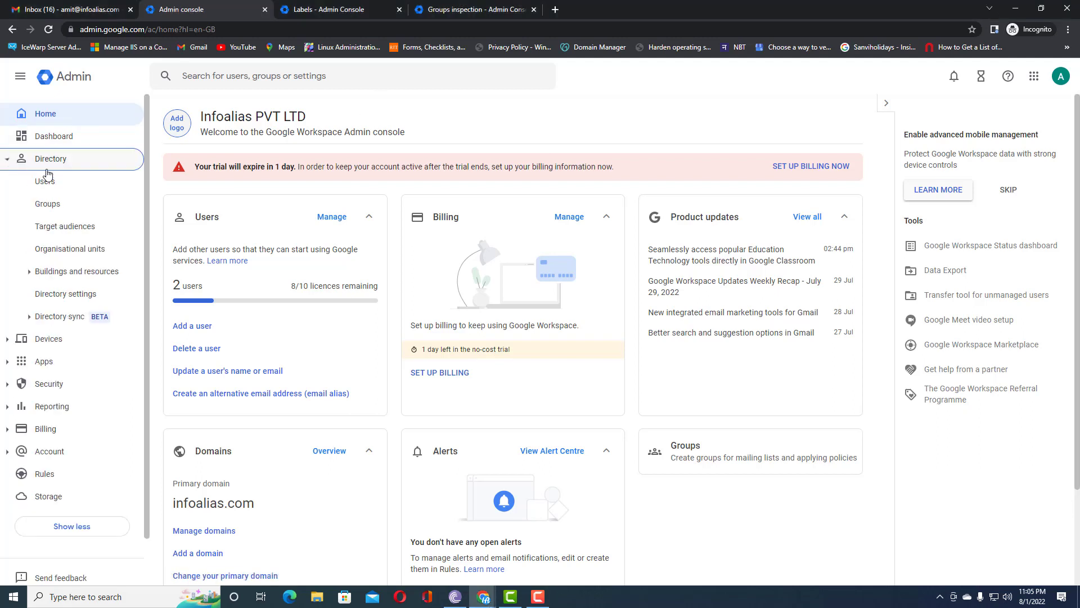
left_click(47, 204)
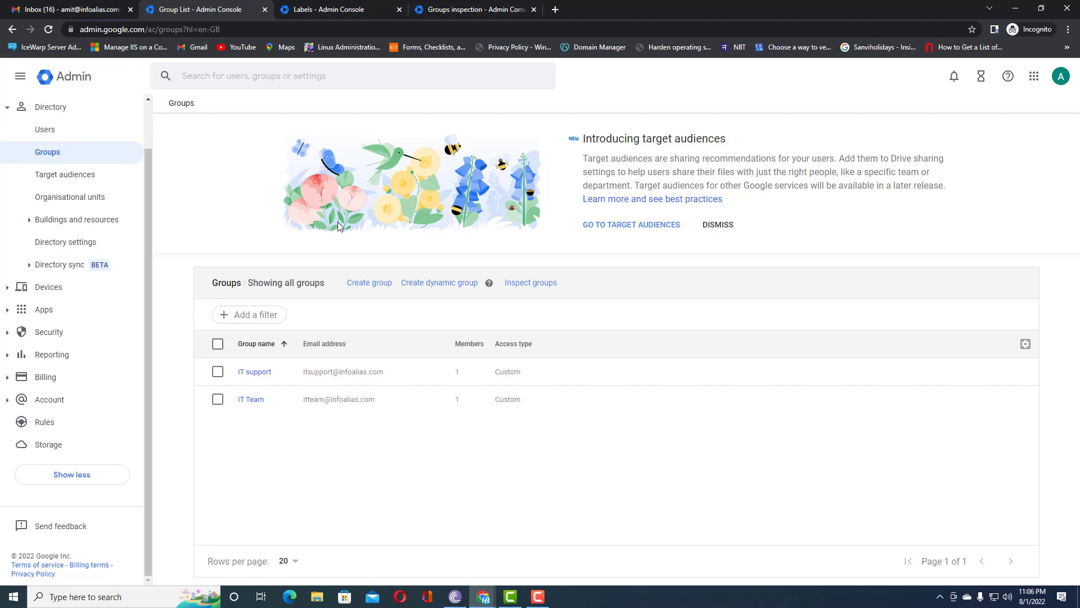
left_click(43, 136)
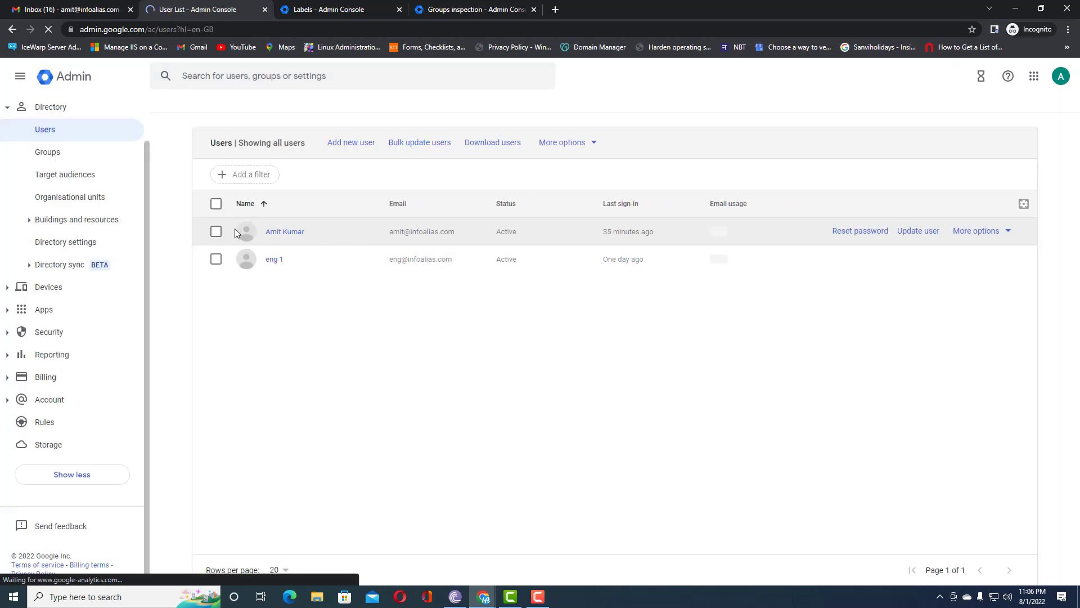
Check the Department field in each of the two users' full user information, returning to Users after each
left_click(264, 232)
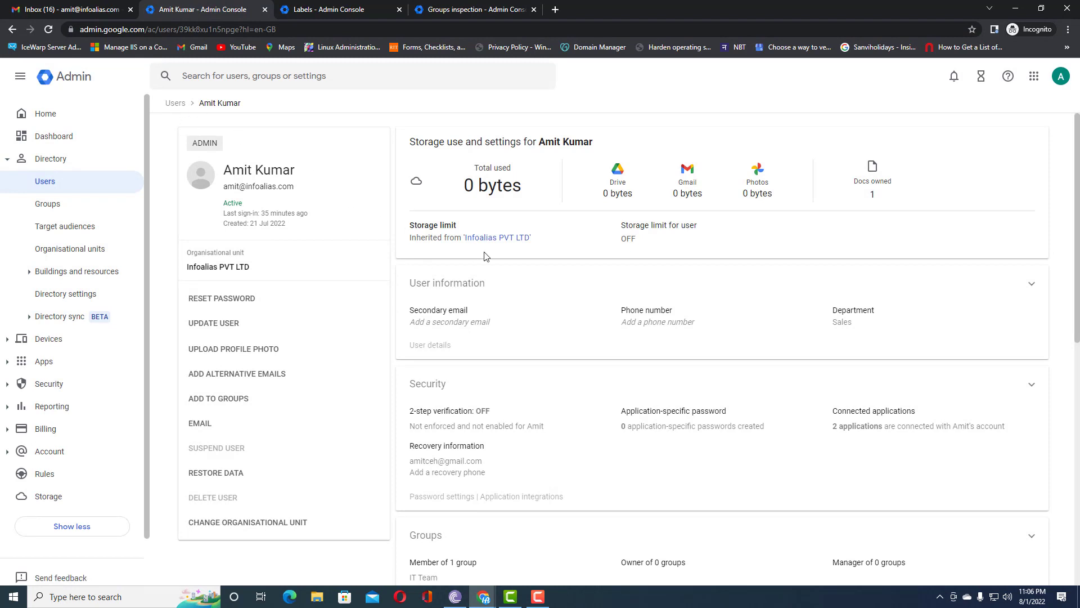
left_click(1029, 285)
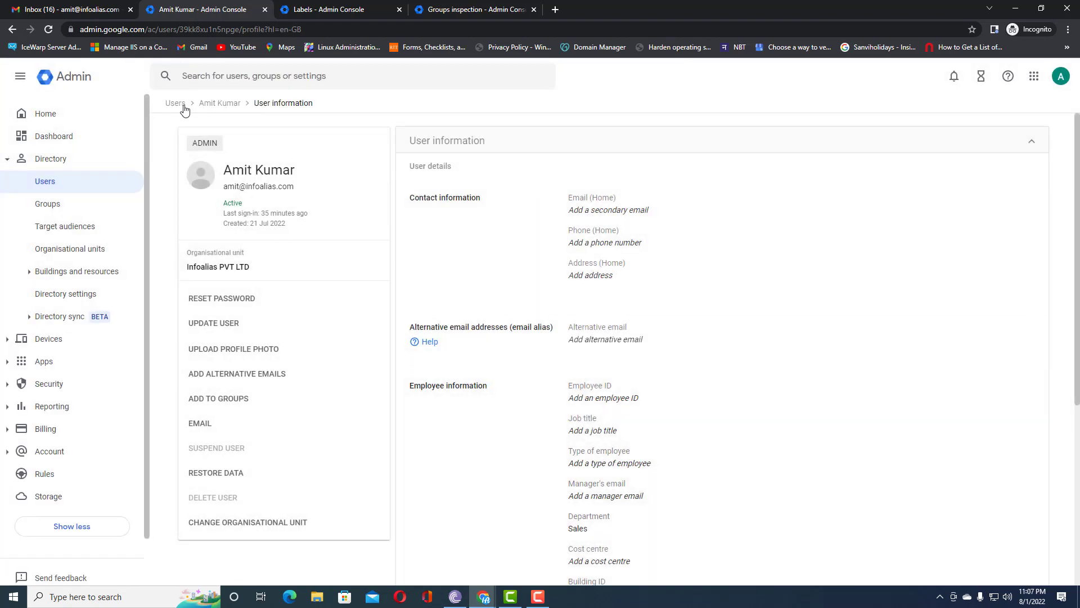
left_click(178, 104)
left_click(272, 259)
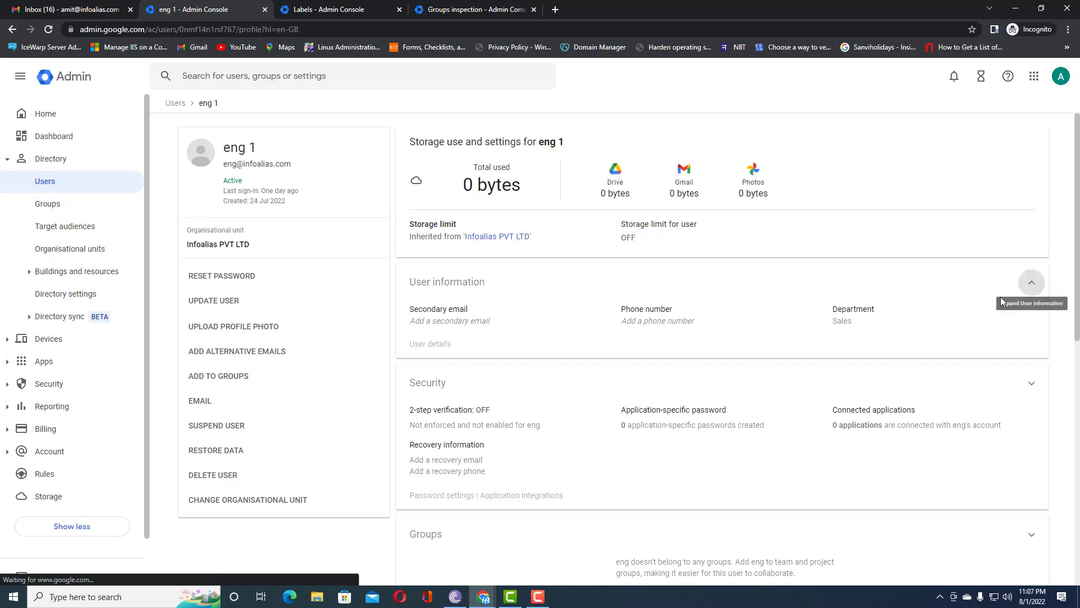
left_click(1031, 282)
scroll(669, 393, "down", 2)
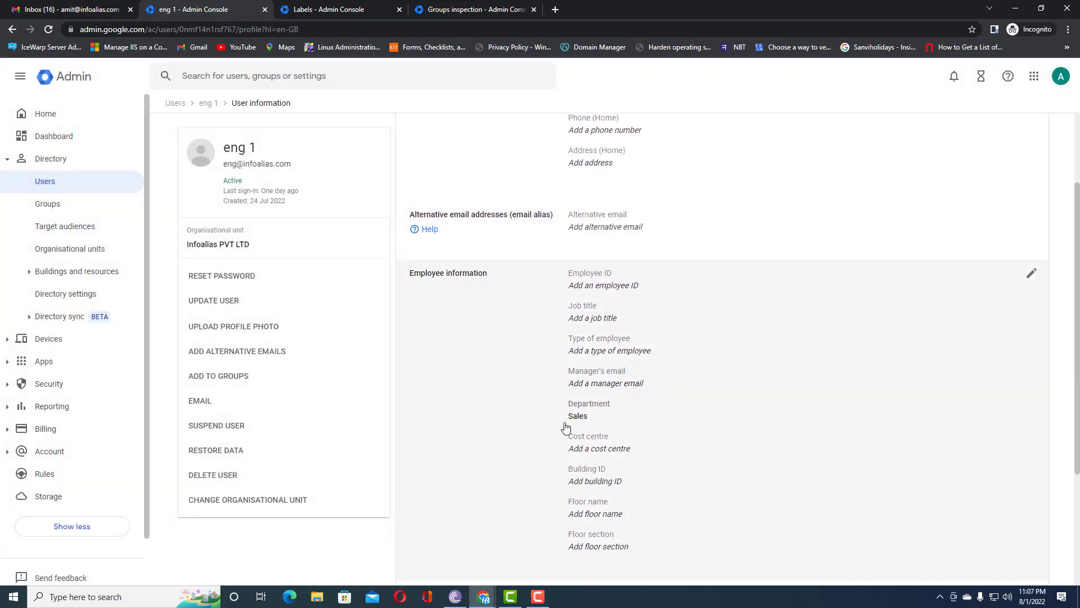
left_click(176, 107)
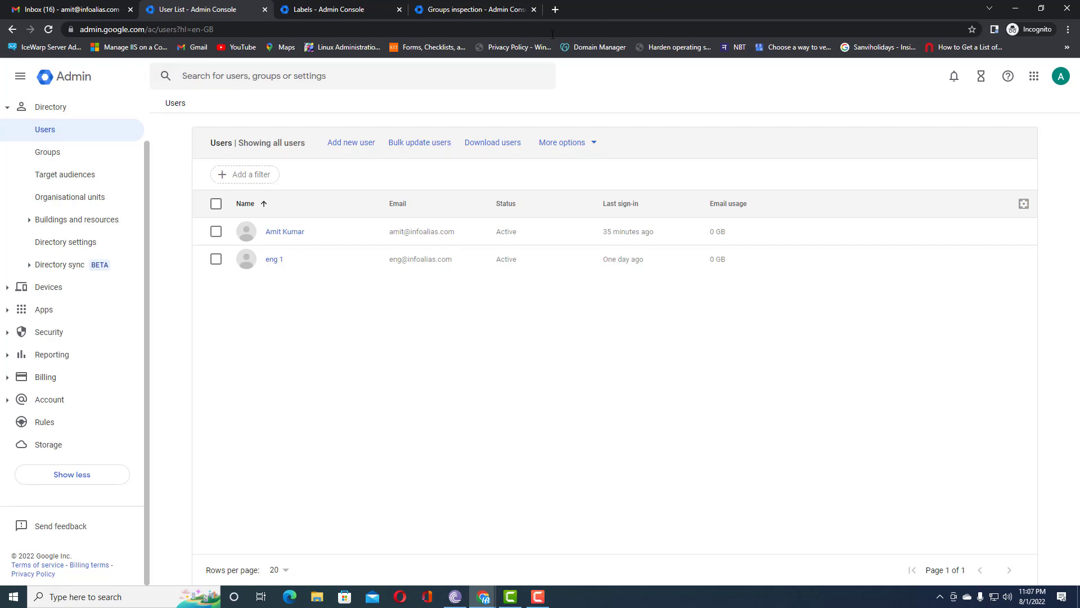
Start a new dynamic group from Groups with its condition testing the Department attribute
left_click(45, 157)
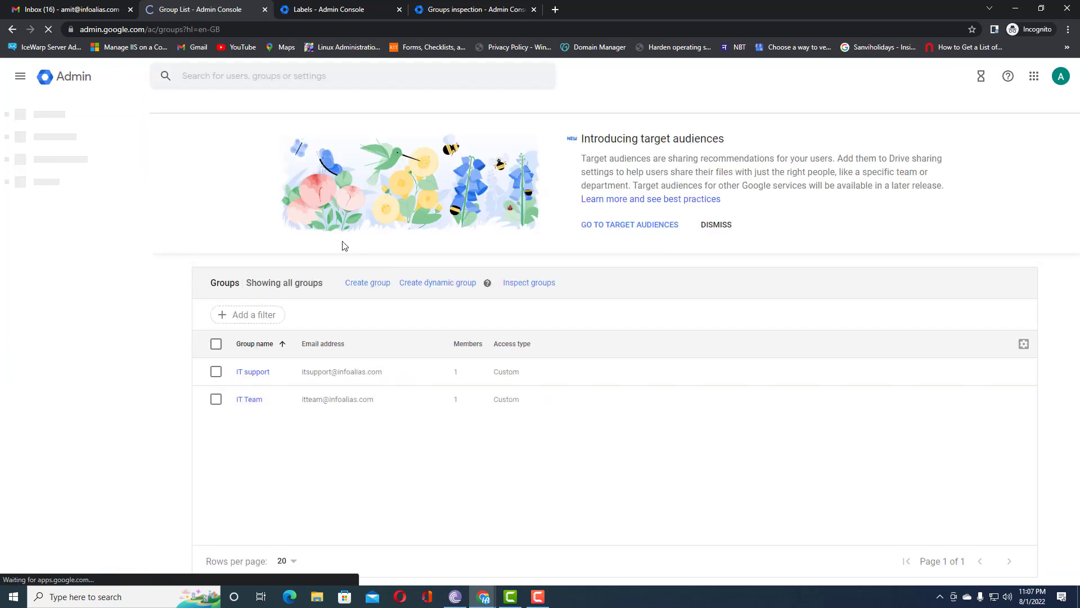
left_click(433, 286)
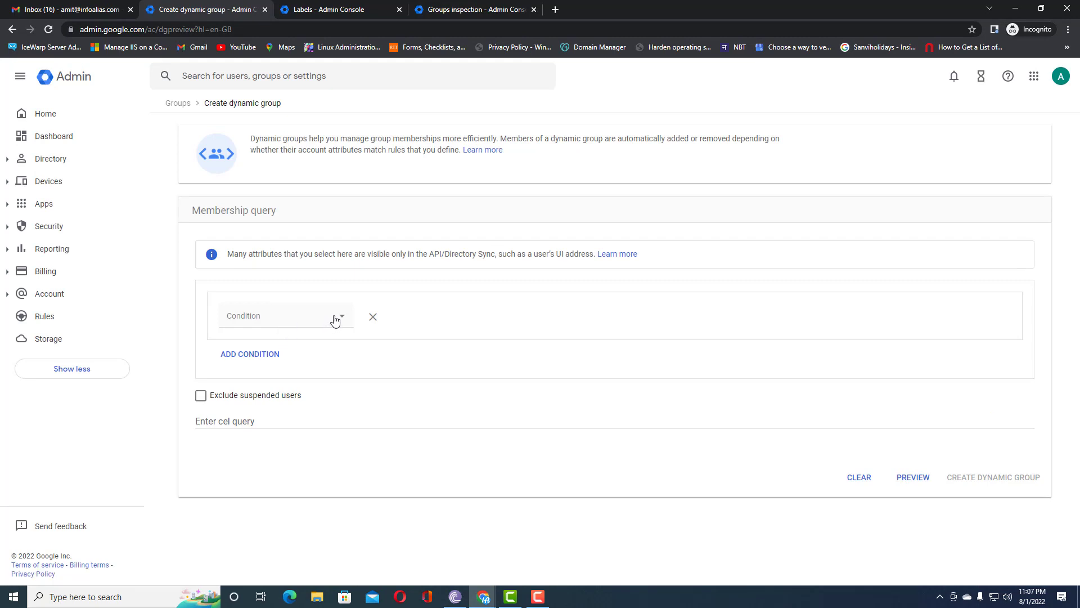
left_click(336, 320)
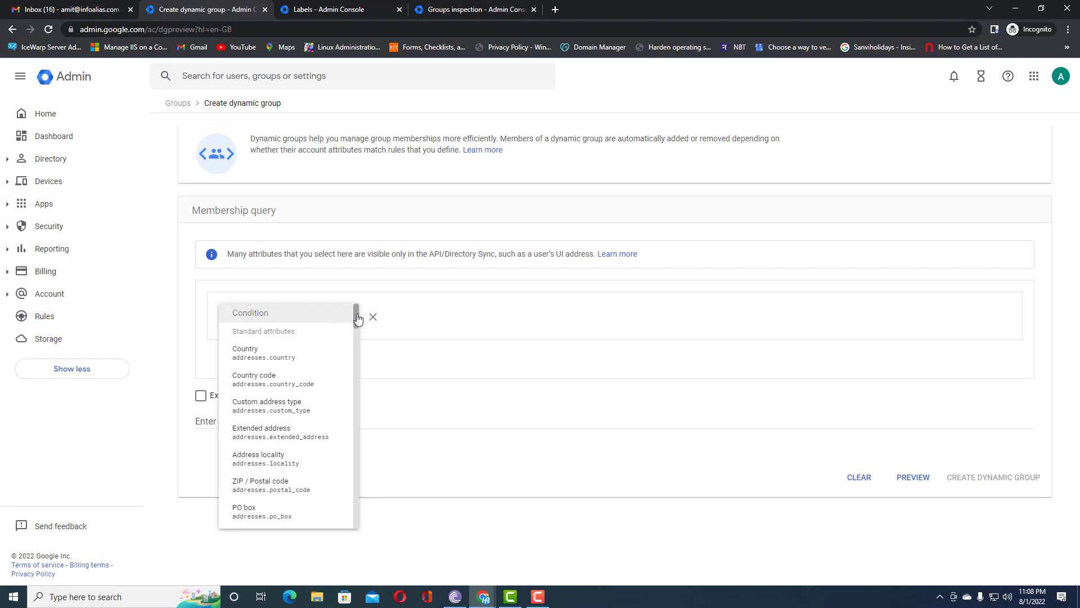
left_click_drag(357, 319, 331, 446)
left_click(283, 462)
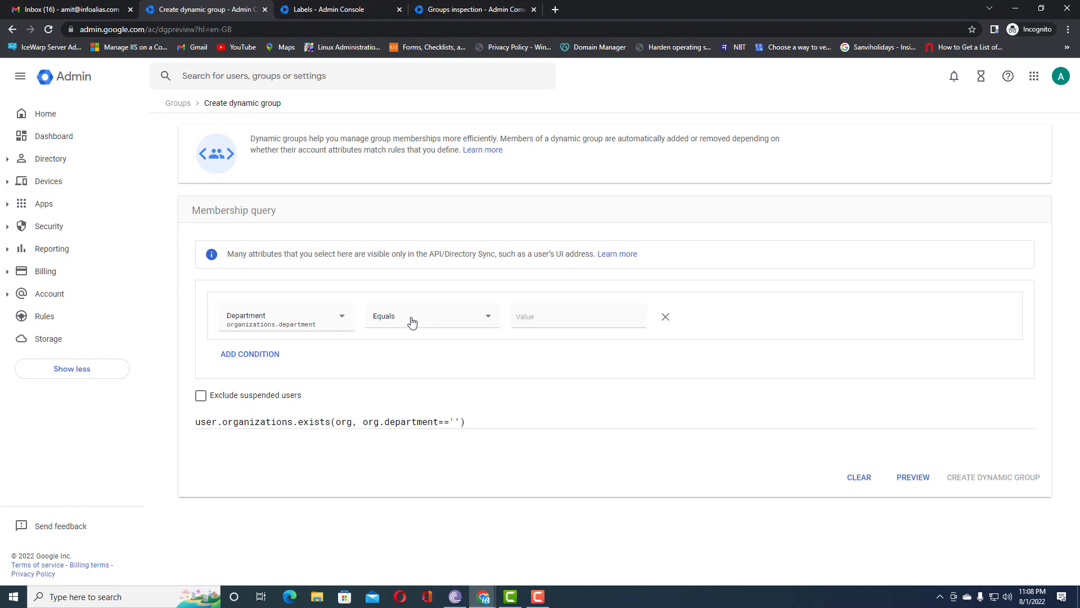
Enter Sales as the Department value, removing an accidentally added empty second condition
left_click(533, 320)
key("BackSpace")
type("Sales")
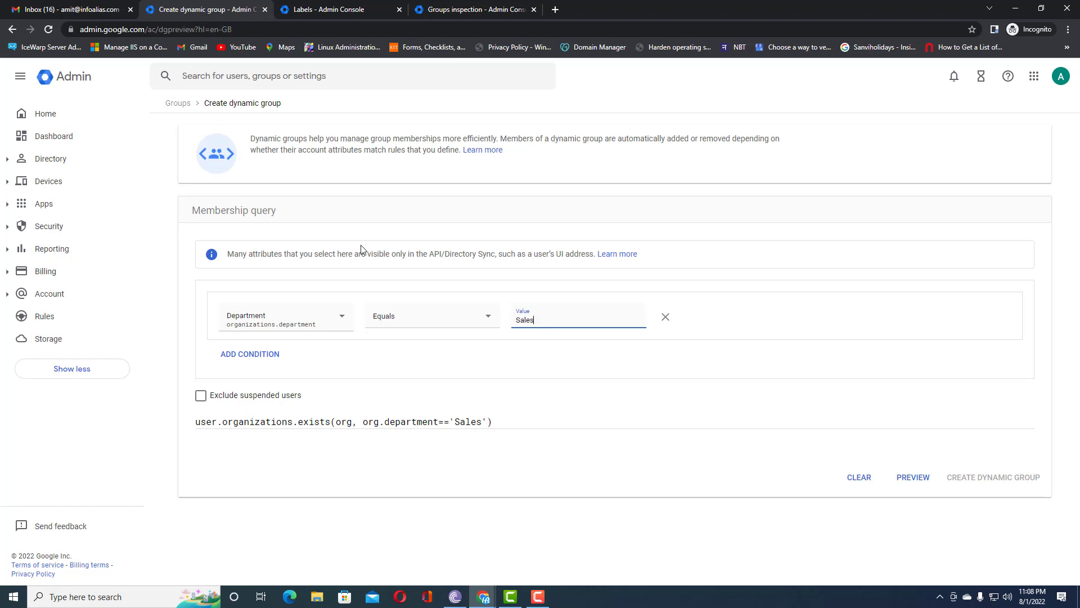
left_click(416, 360)
left_click(557, 320)
left_click(260, 354)
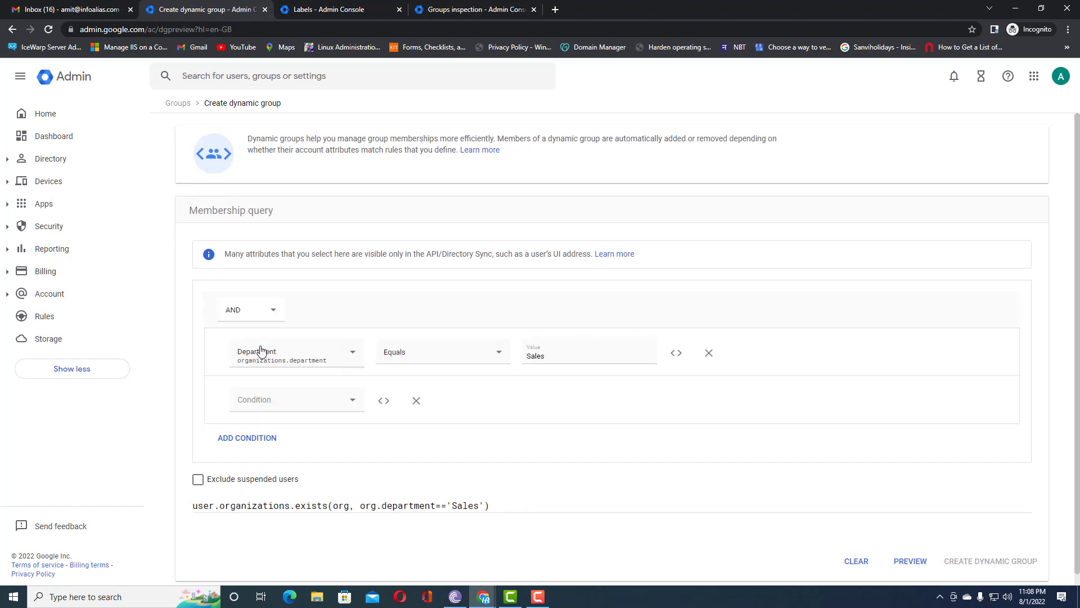
left_click(416, 401)
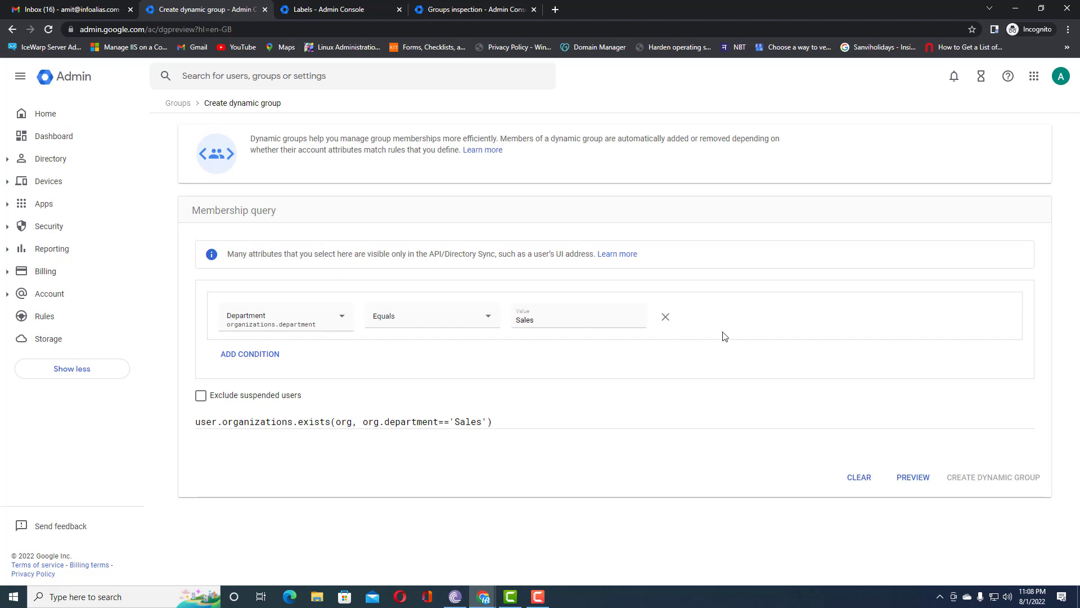
Preview which users match the Department equals Sales query
left_click(577, 321)
left_click(915, 479)
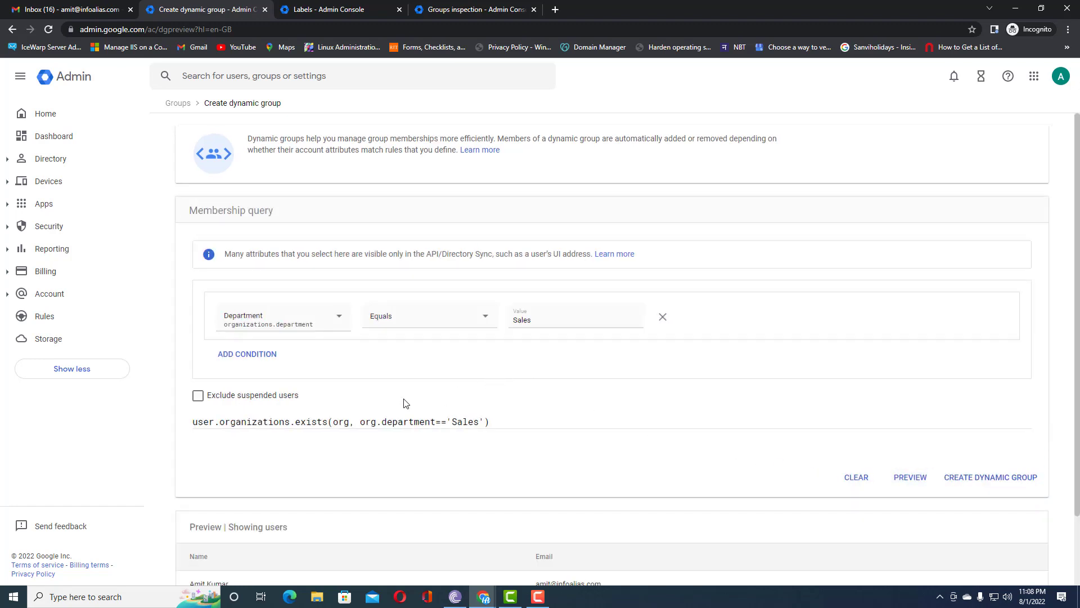
scroll(434, 419, "down", 2)
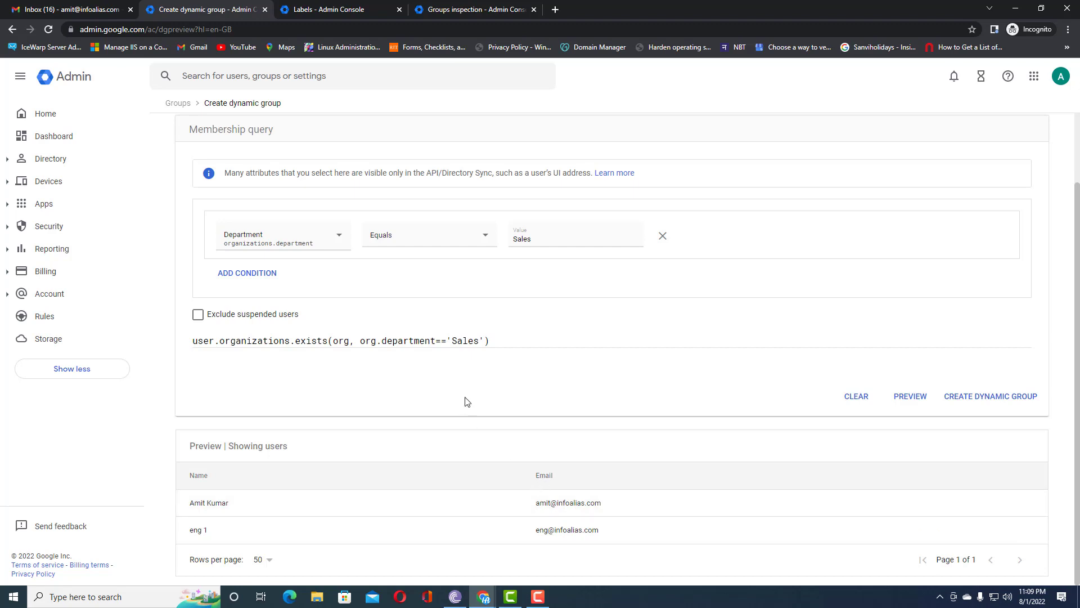
Create the group named Sales with description 'Sales Tea' and an 'sa…' email, save it, and open its details
left_click(991, 399)
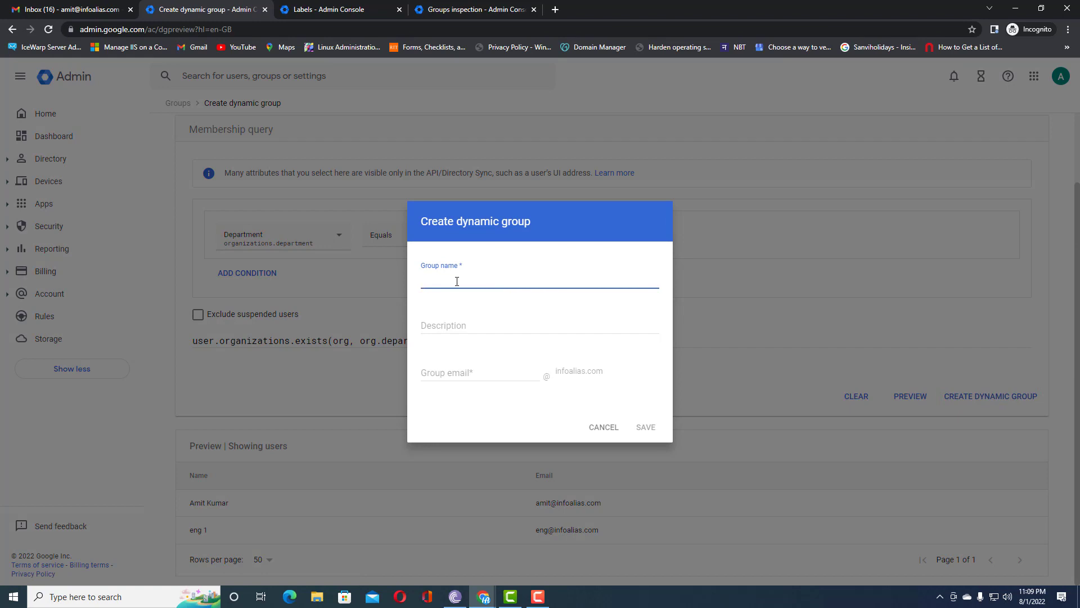
type("Sales")
left_click(440, 331)
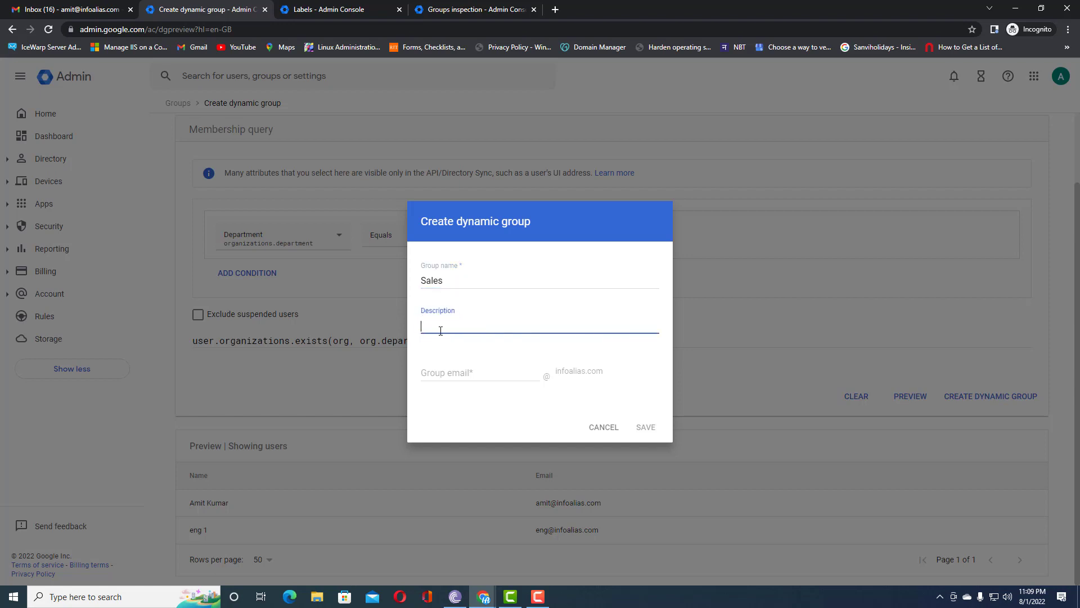
type("Sales Team")
left_click(430, 374)
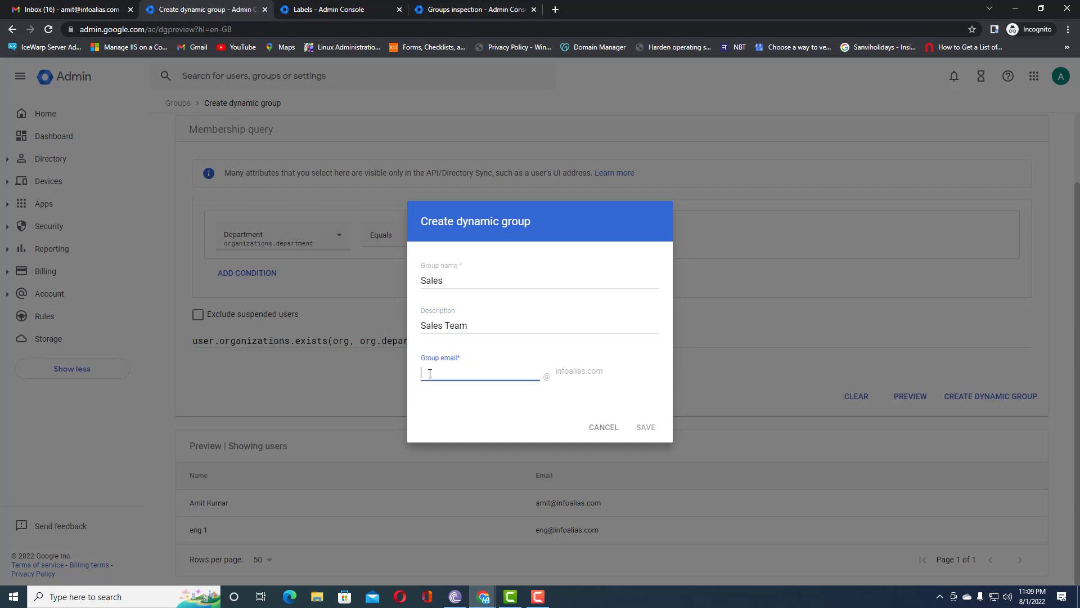
type("sales")
left_click(551, 407)
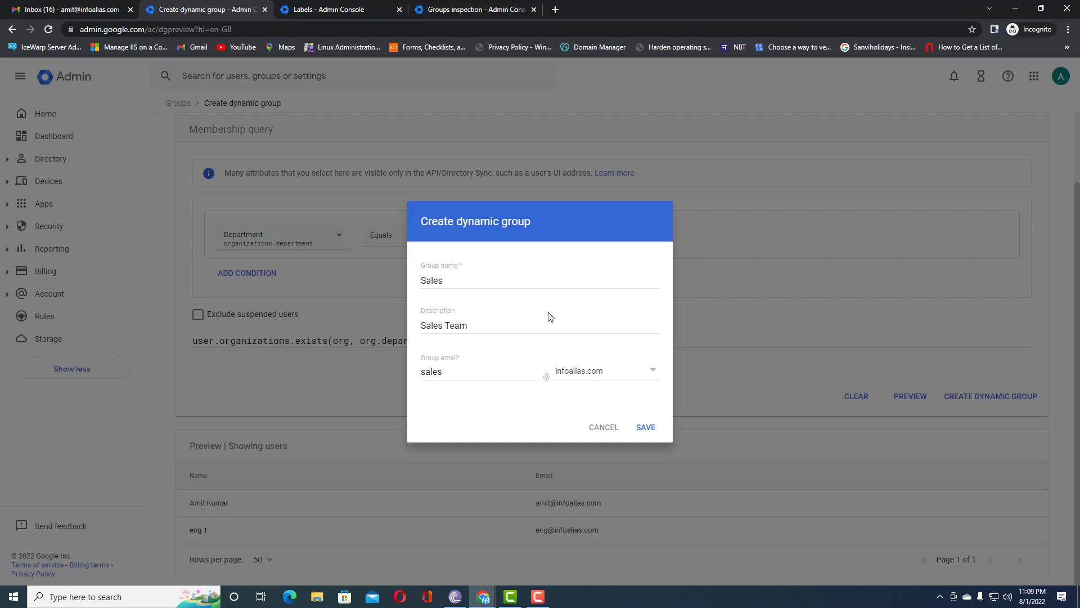
left_click(648, 430)
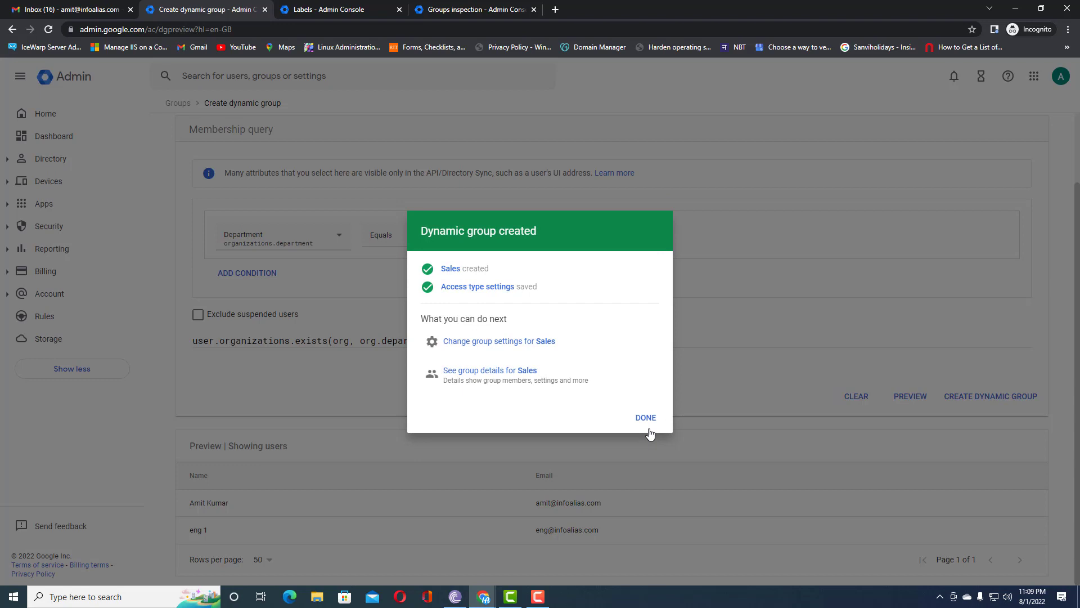
left_click(482, 372)
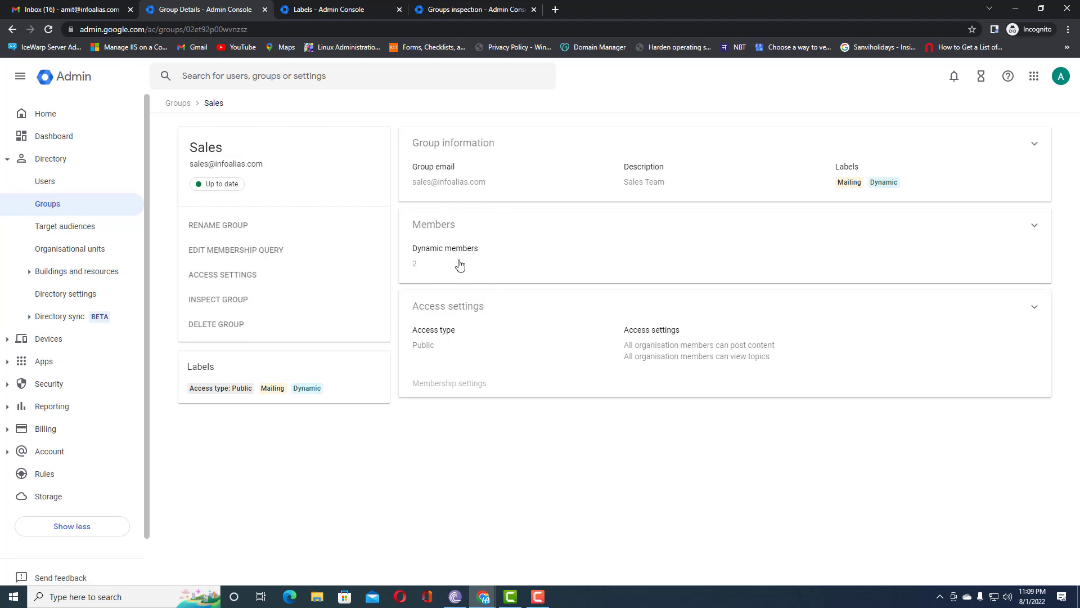
Go back through Directory > Groups to view the Sales group's details, then open Users
left_click(9, 32)
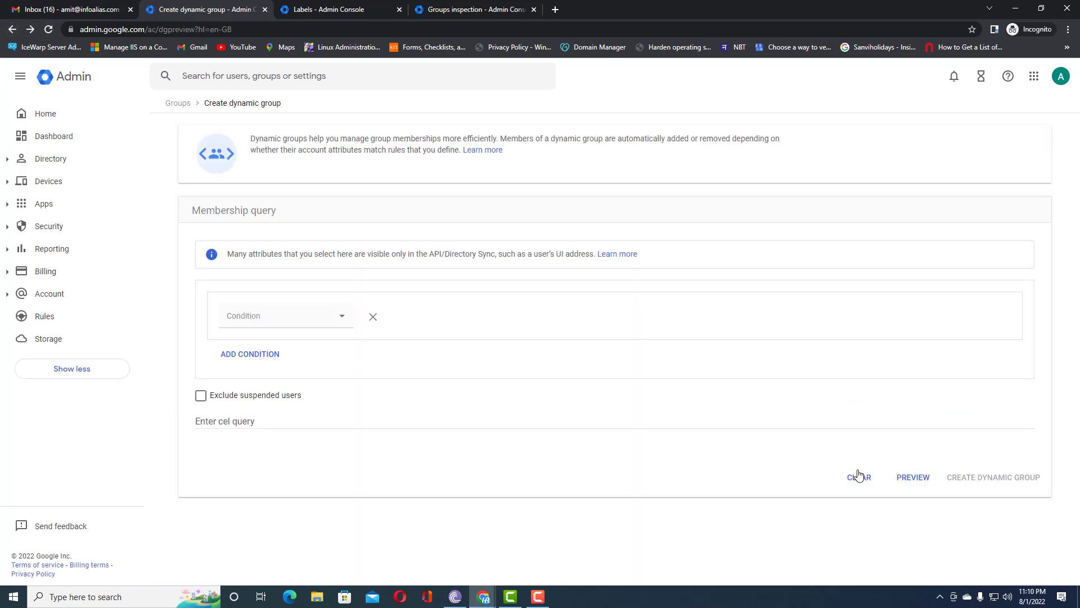
left_click(6, 161)
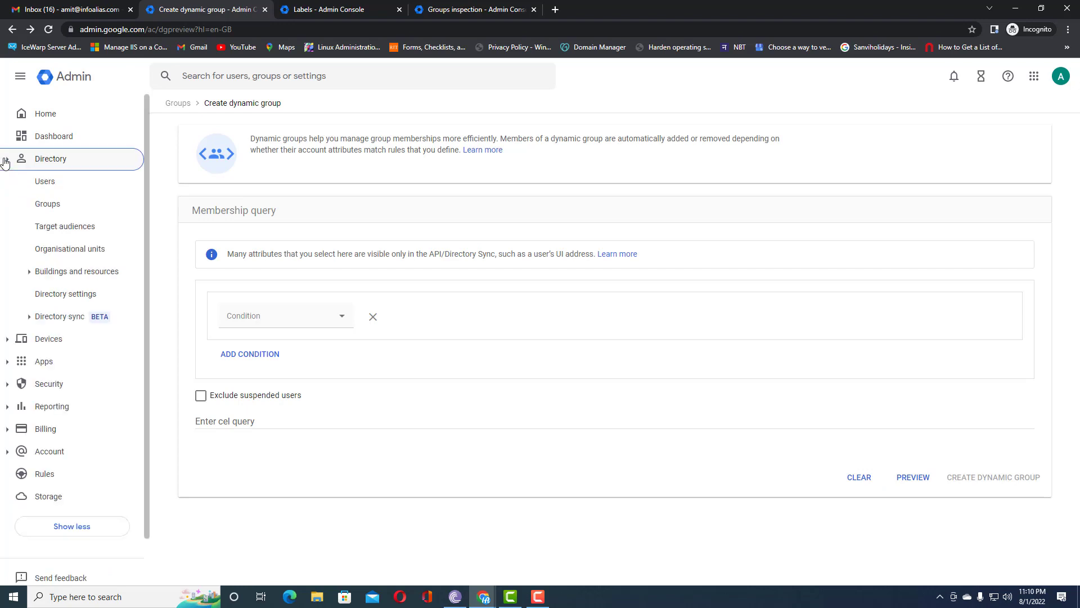
left_click(43, 205)
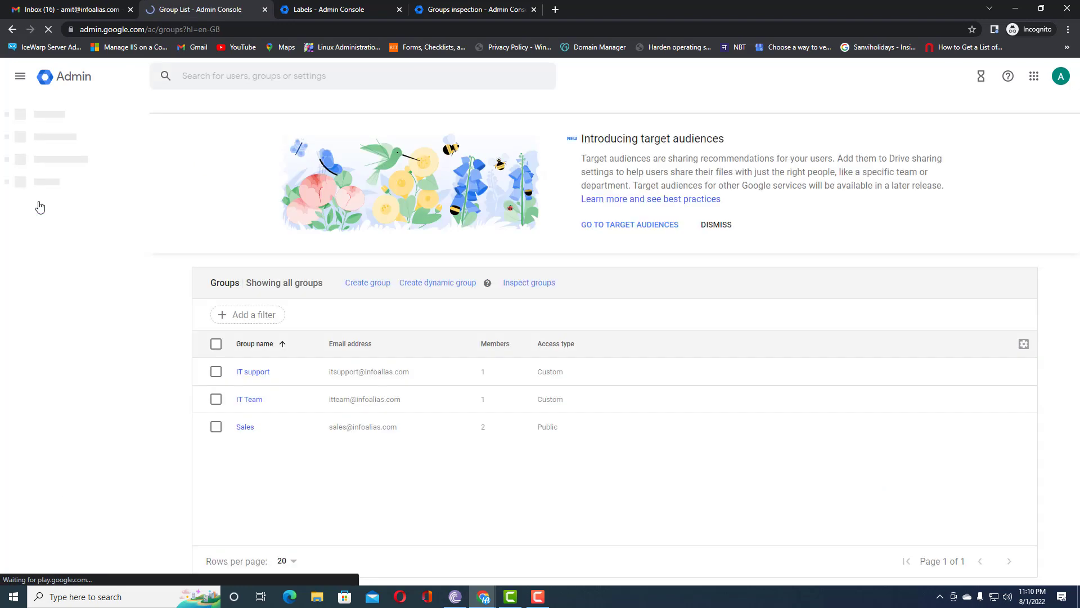
left_click(248, 434)
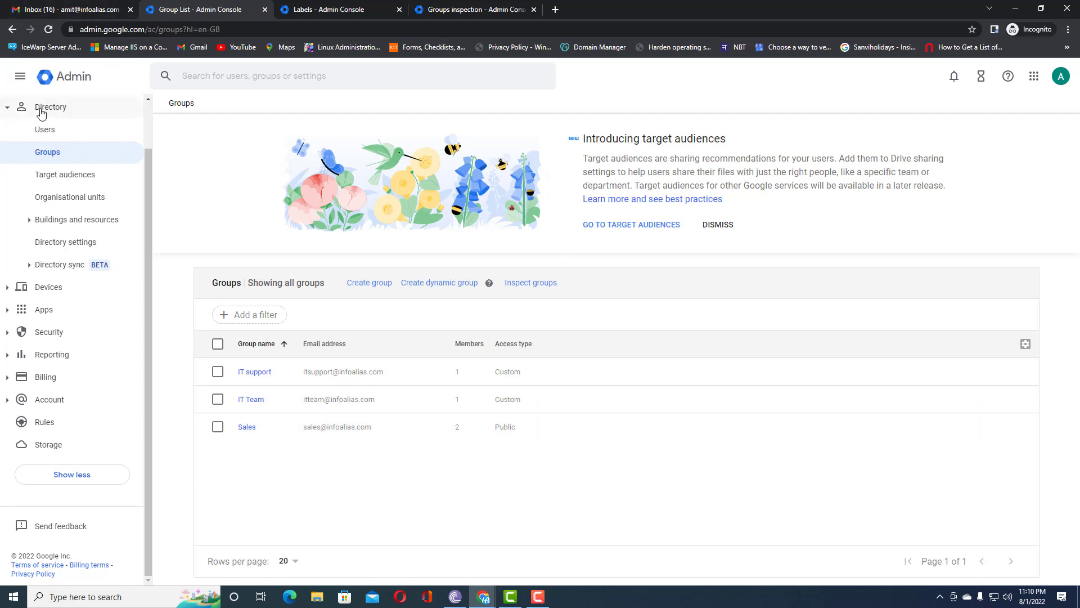
left_click(43, 130)
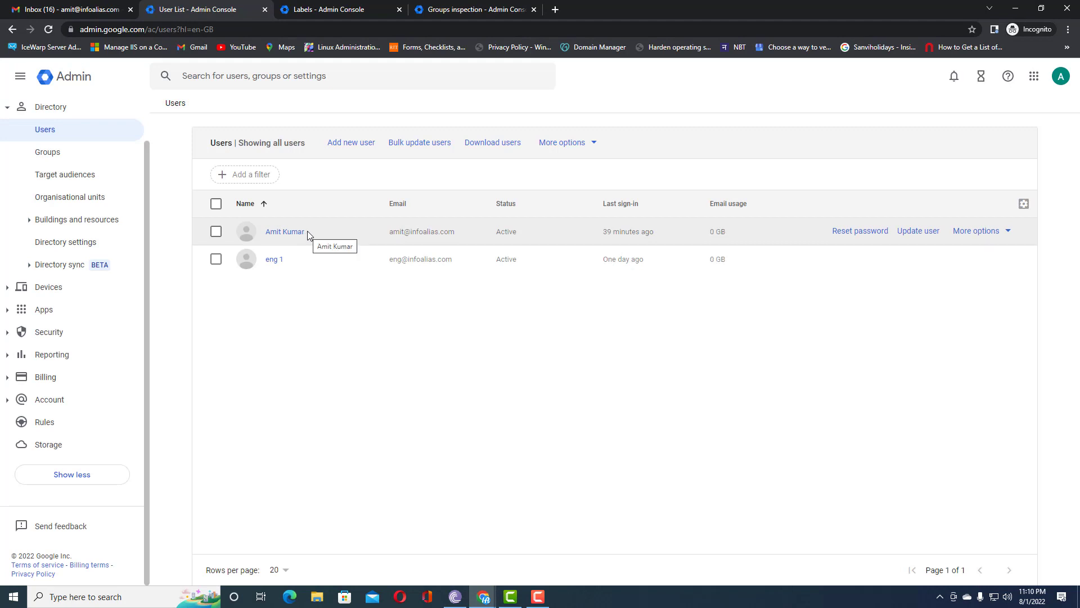
Add a user with first name 'sales.use' and surname 'user', dismiss the confirmations, and return to Users
left_click(350, 143)
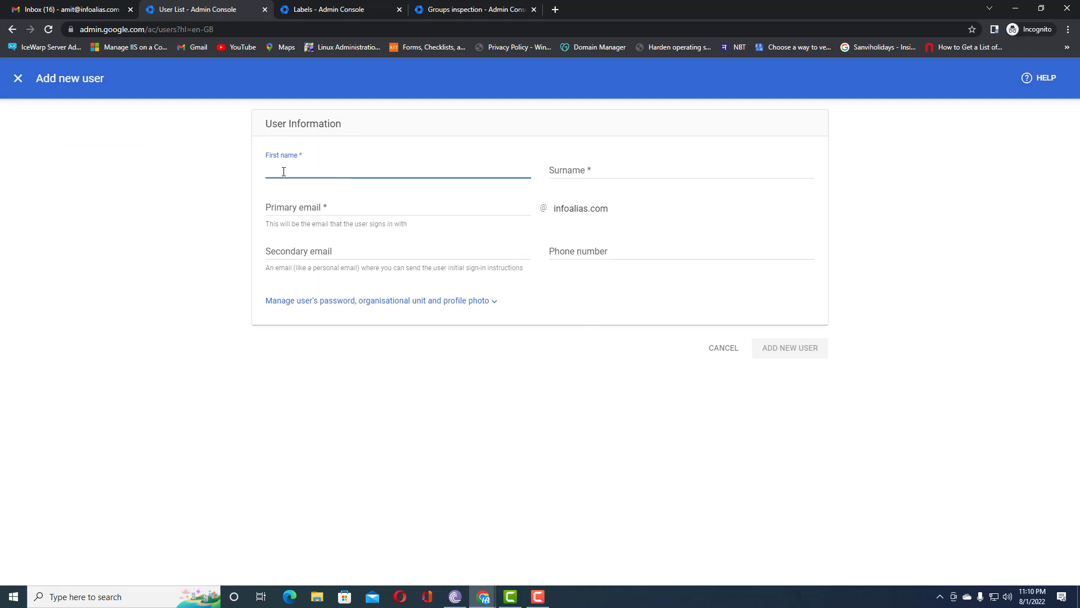
type("sales.user")
left_click(566, 170)
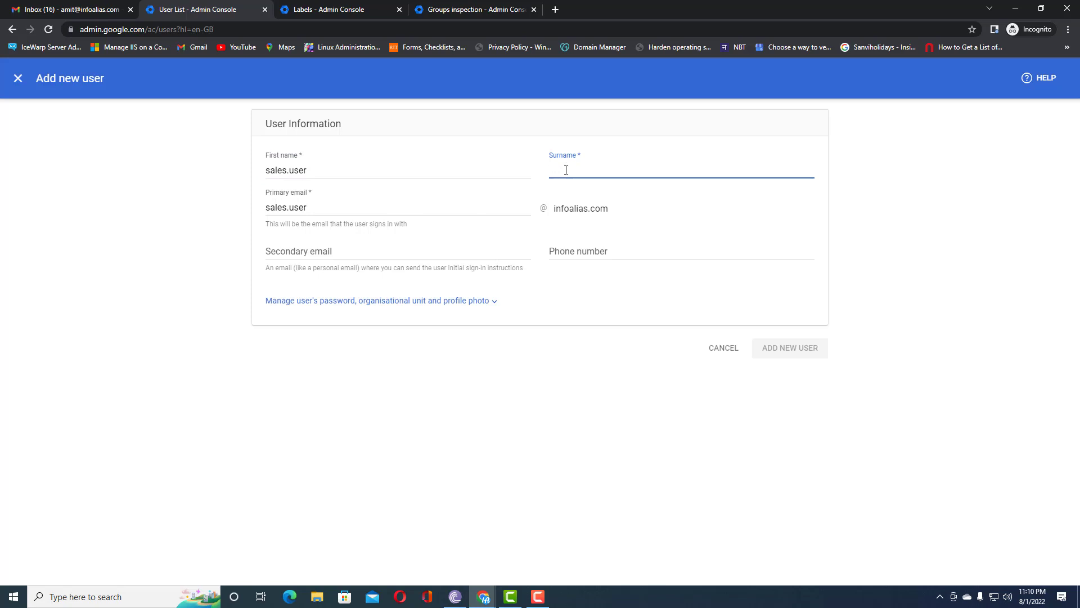
type("user")
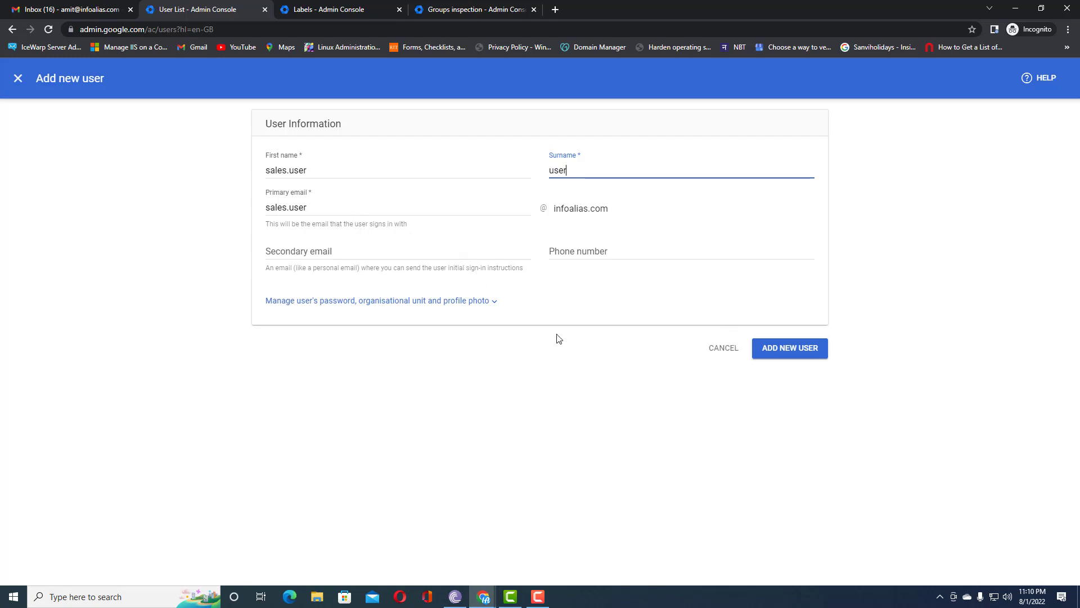
left_click(781, 353)
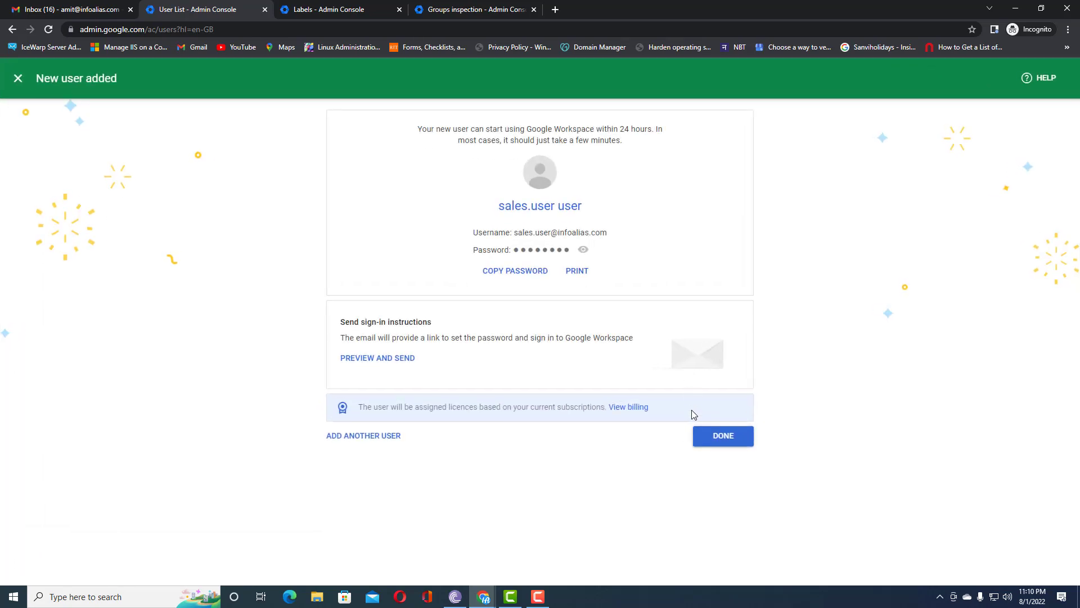
left_click(718, 436)
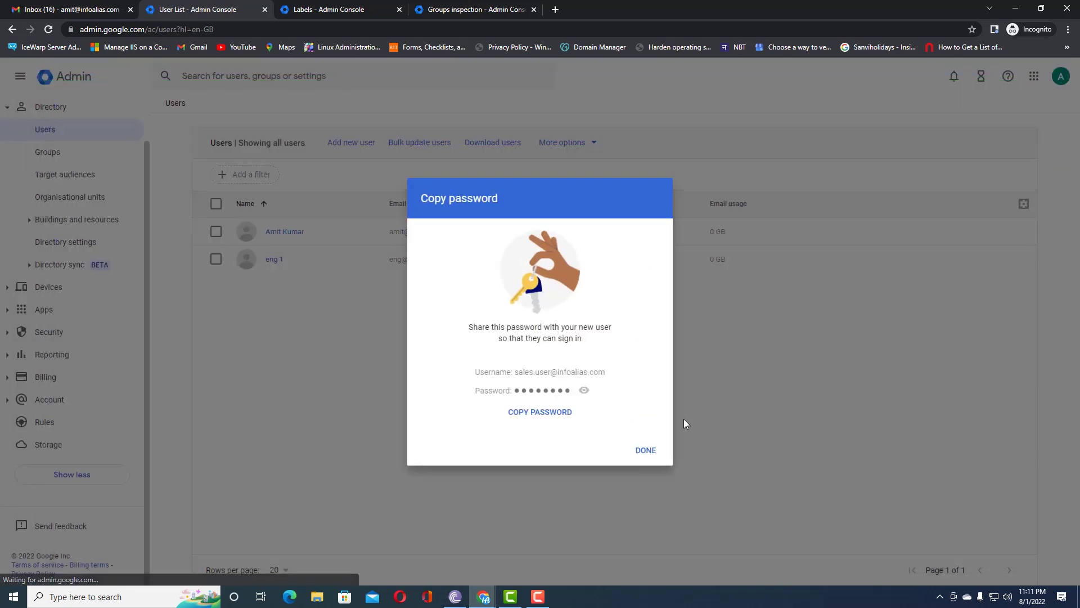
left_click(645, 450)
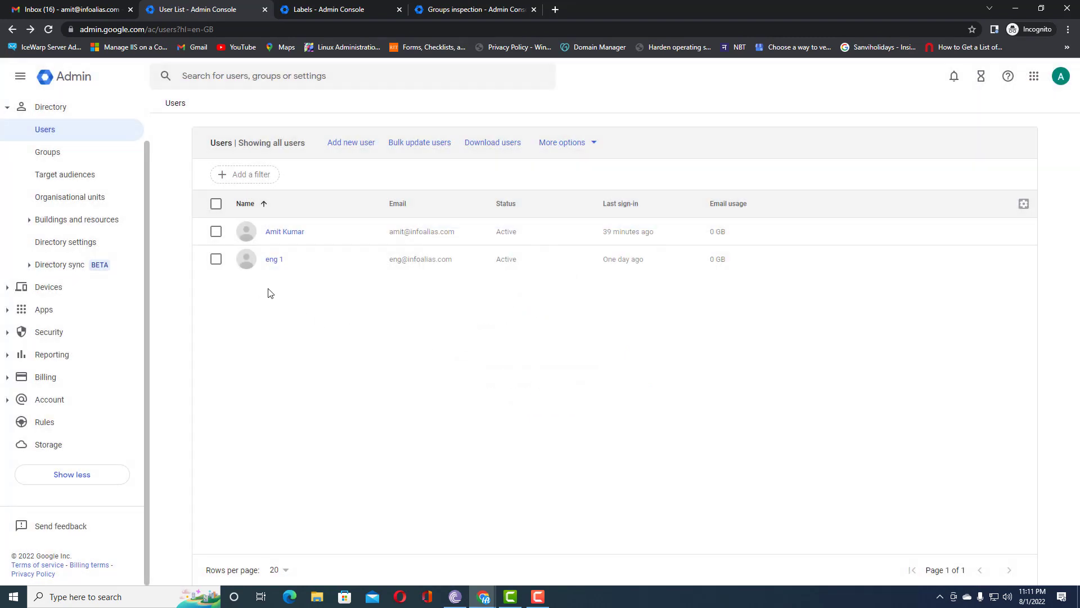
left_click(48, 151)
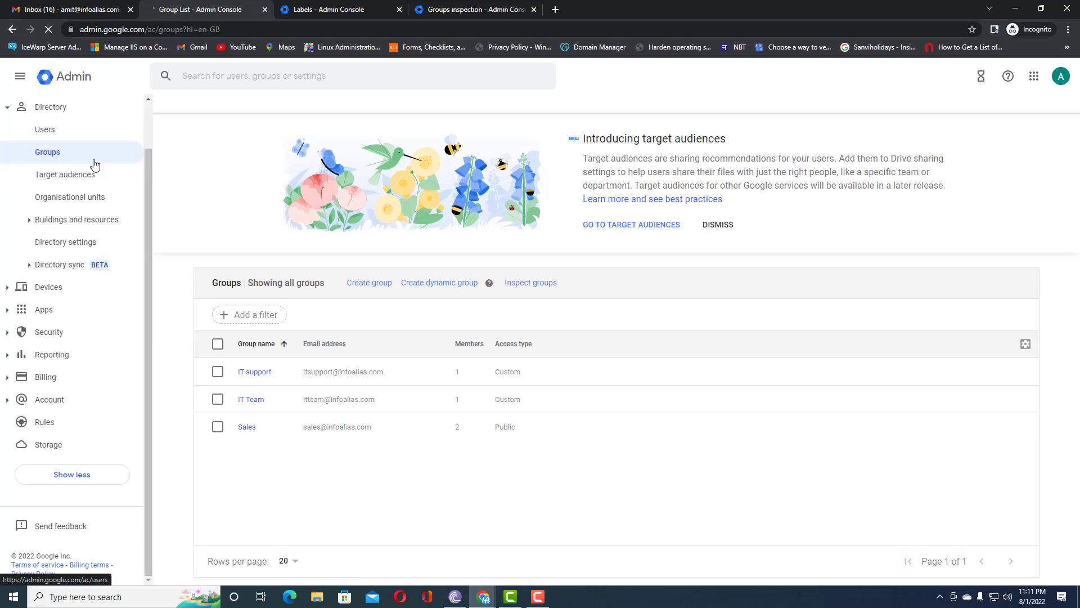
left_click(46, 130)
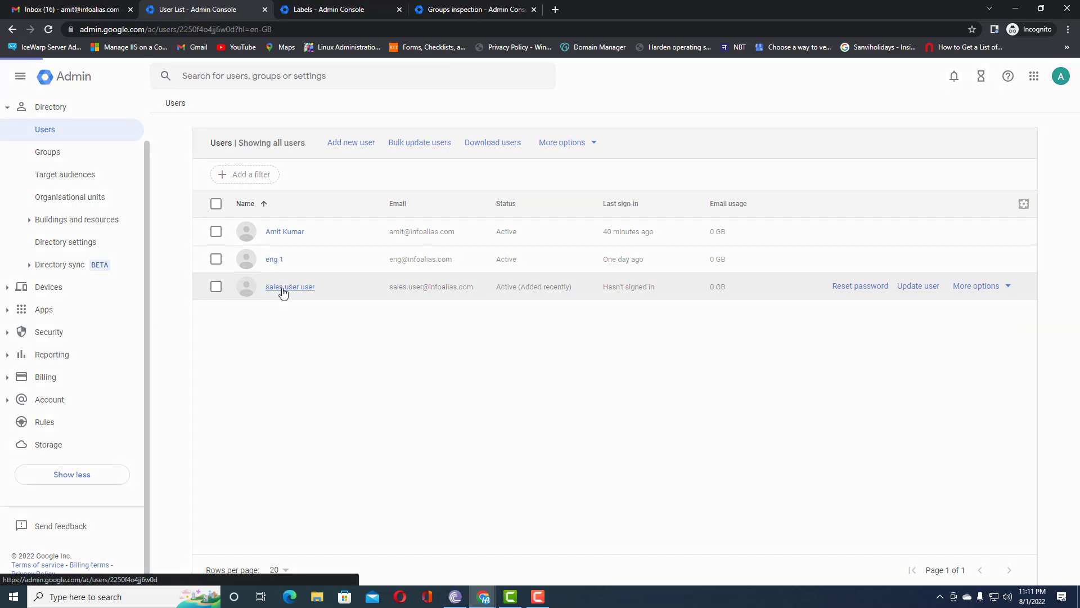
Open sales.user's user information and save Sales as the department under Employee information
left_click(282, 288)
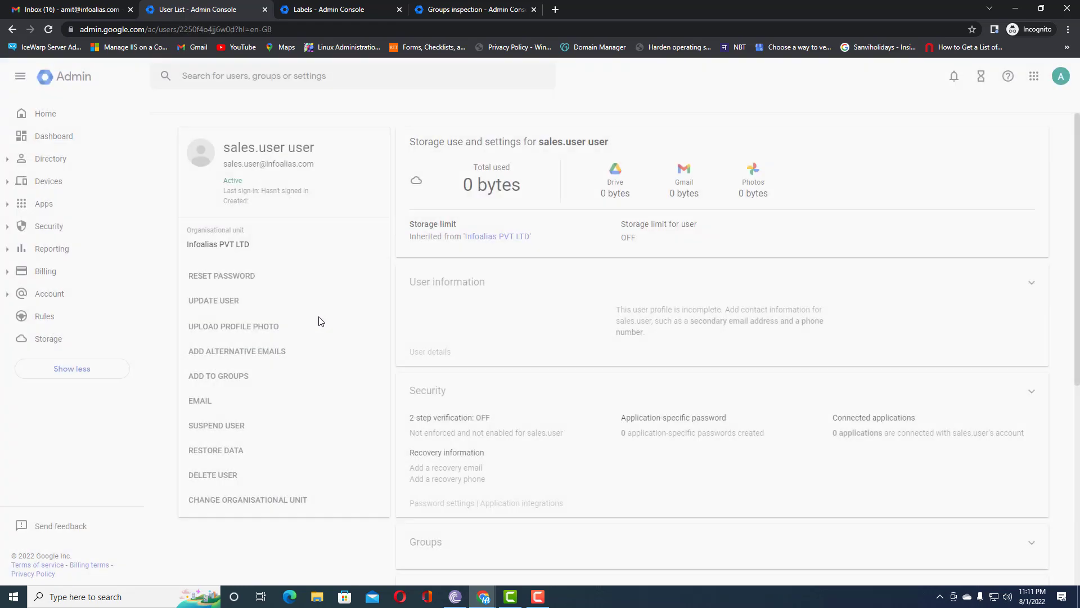
scroll(515, 415, "down", 4)
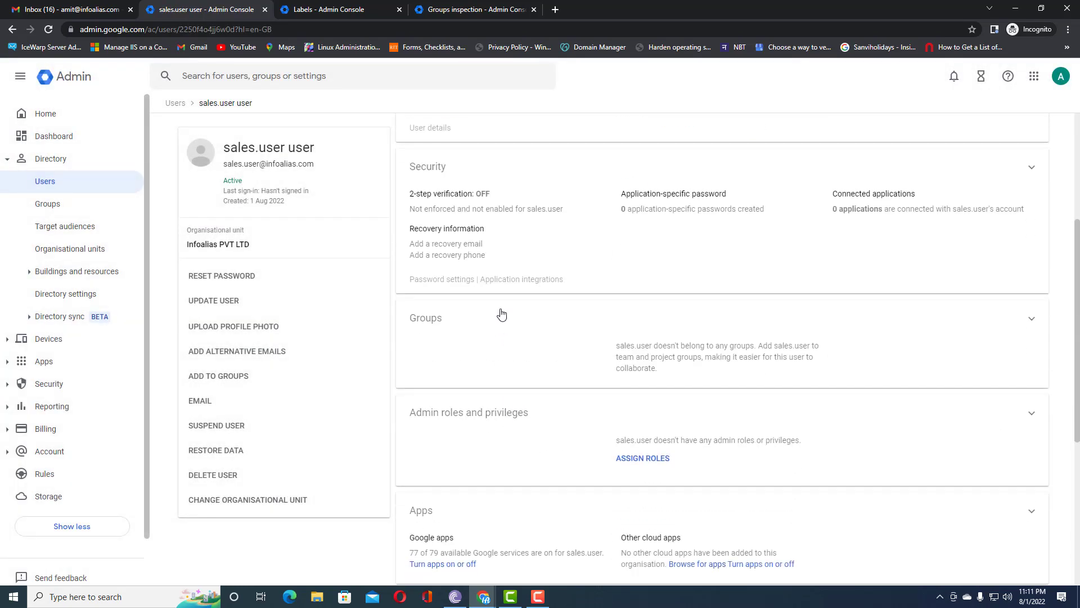
scroll(498, 303, "up", 3)
left_click(484, 289)
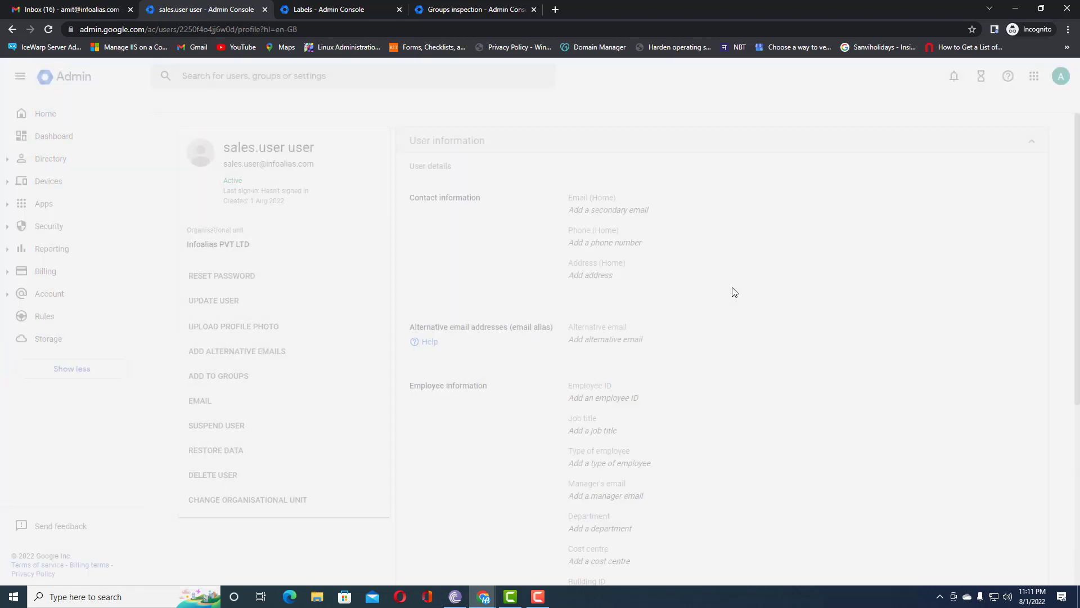
scroll(647, 388, "down", 3)
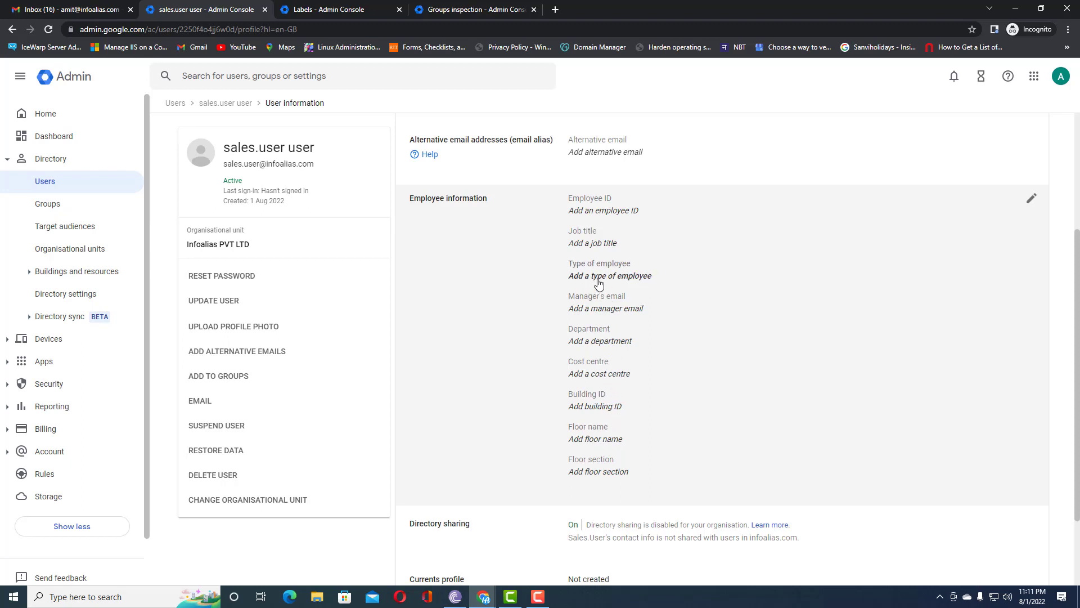
left_click(604, 343)
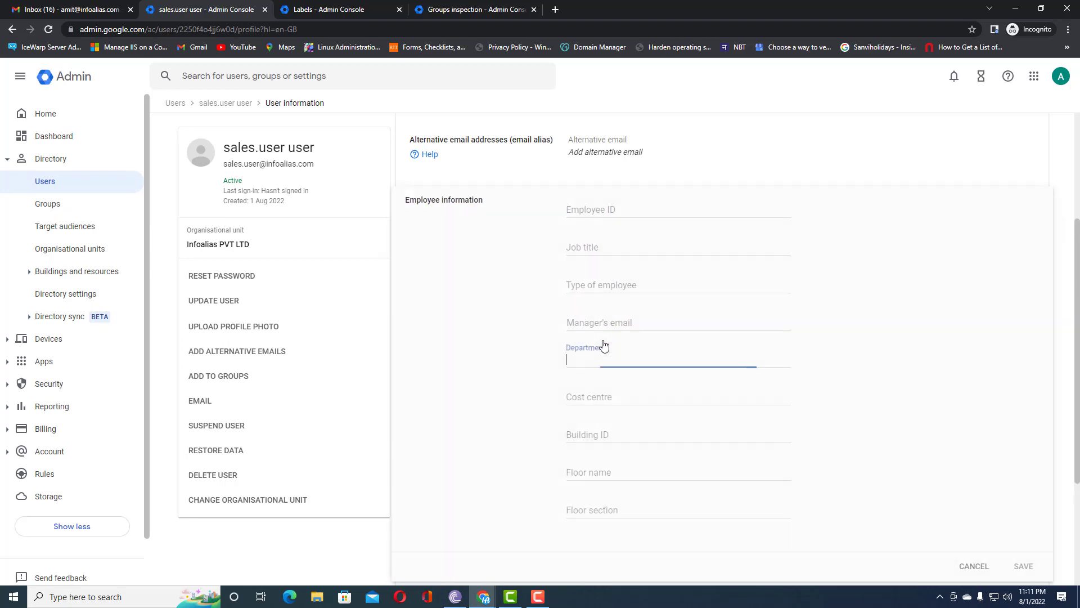
type("Sales")
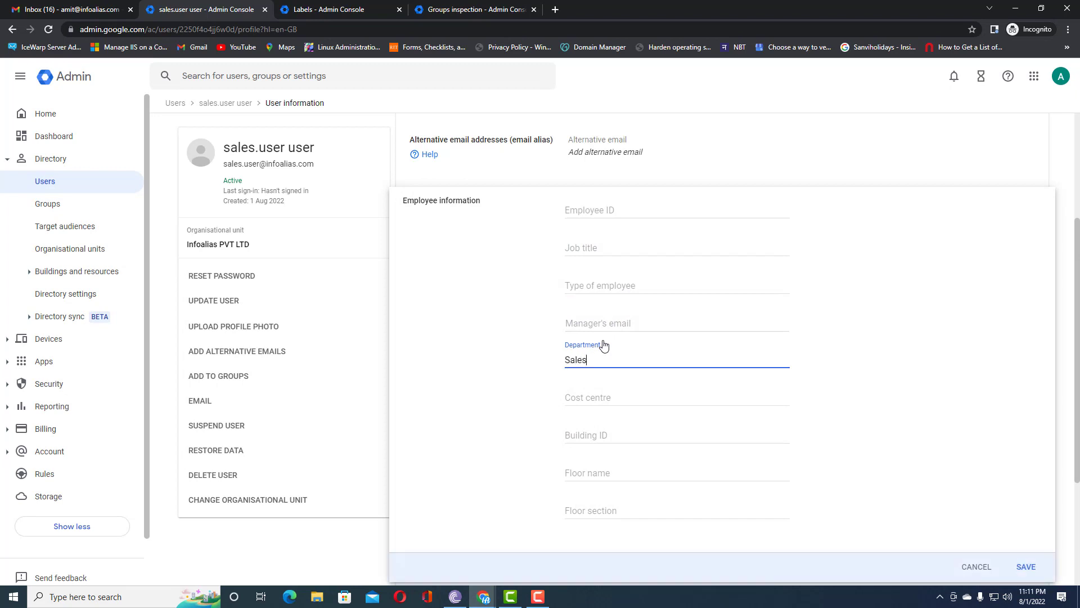
left_click(1025, 566)
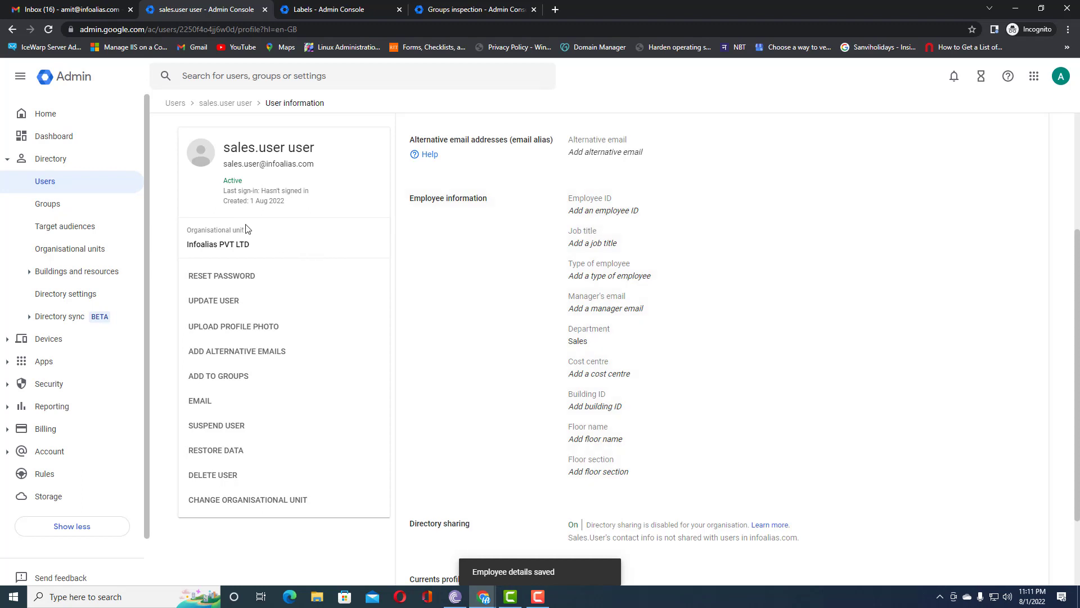
Return to Directory > Groups to check the Sales group's member count
left_click(46, 206)
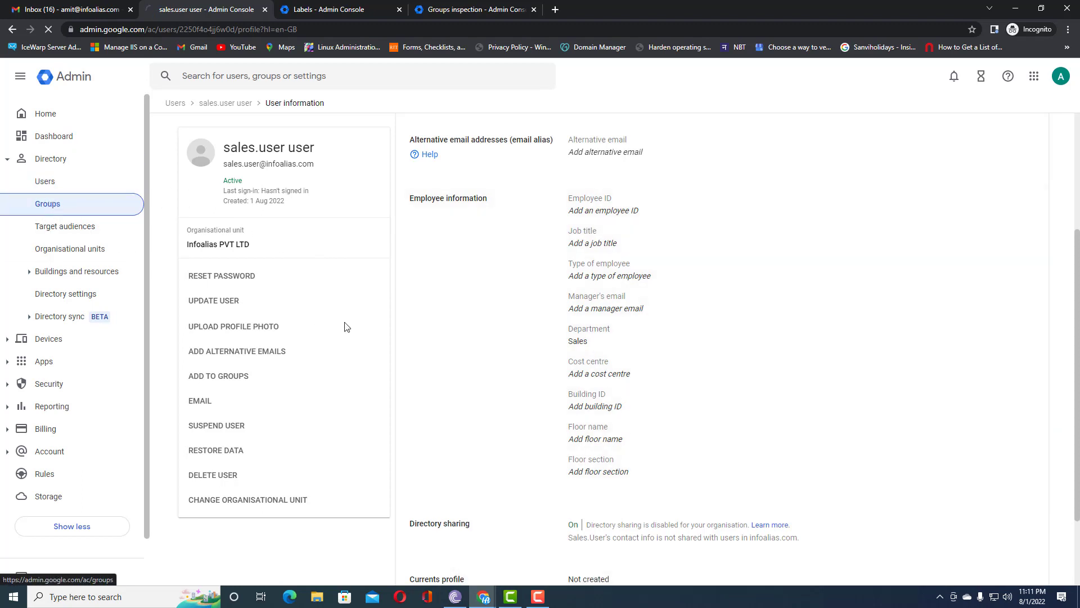